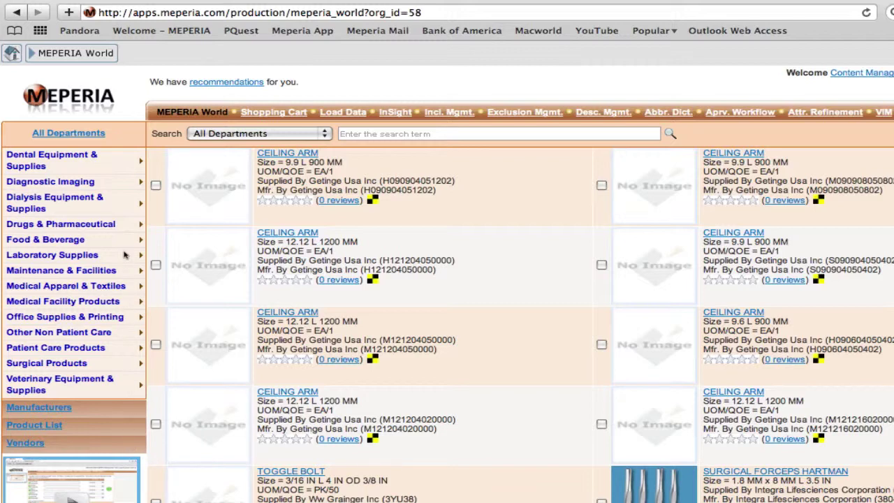
Step: Browse the catalog's department categories, expand the full manufacturers list, and return to the department list
{"action": "mouse_move", "coordinate": [65, 203]}
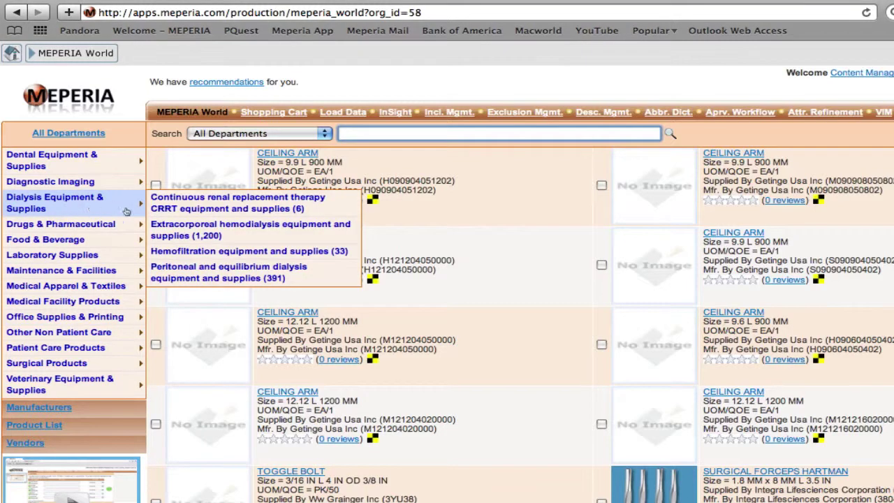
{"action": "mouse_move", "coordinate": [104, 349]}
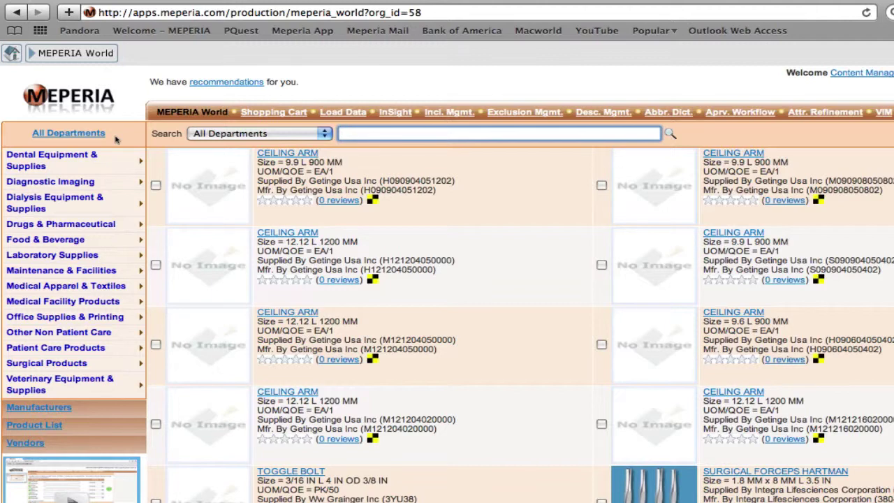
{"action": "left_click", "coordinate": [43, 407]}
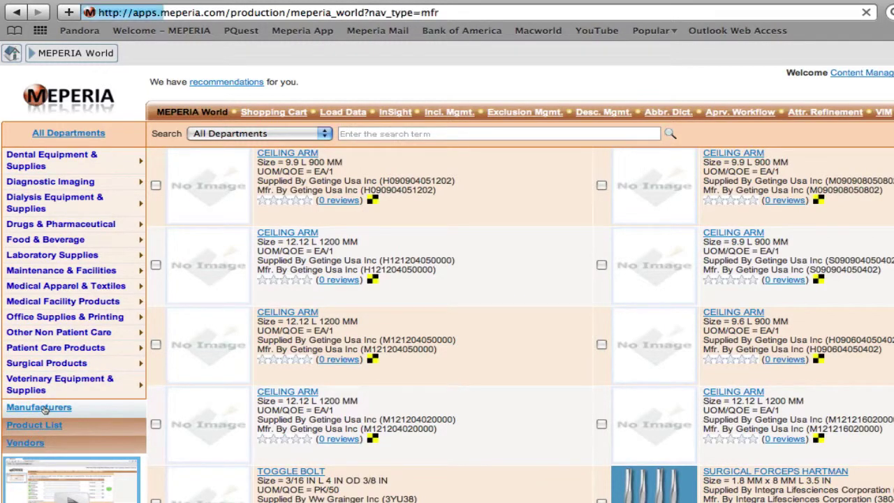
{"action": "left_click", "coordinate": [39, 471]}
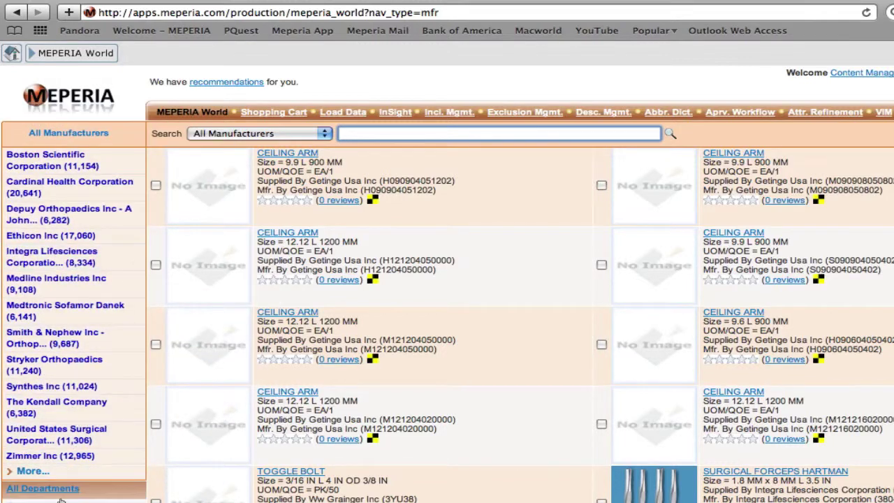
{"action": "left_click", "coordinate": [62, 488]}
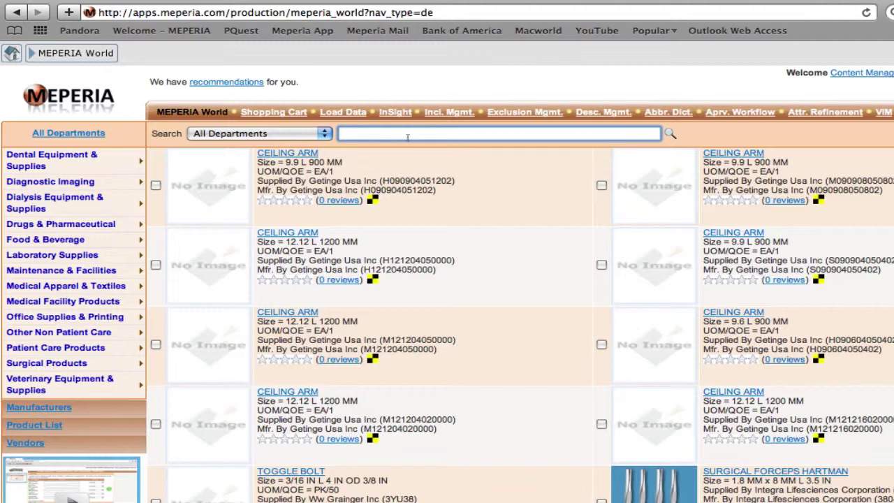
Step: Review the department options for narrowing the search, and look through the manufacturers view down to the recent history
{"action": "left_click", "coordinate": [323, 135]}
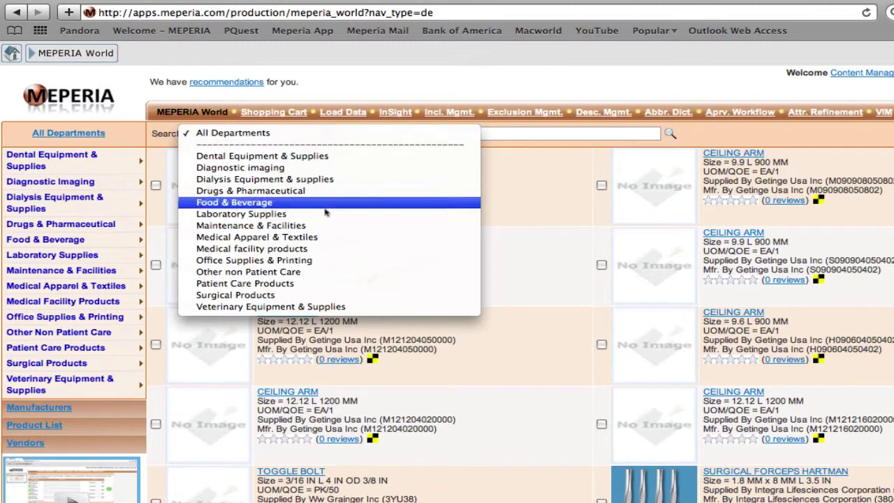
{"action": "left_click", "coordinate": [310, 135]}
{"action": "mouse_move", "coordinate": [152, 160]}
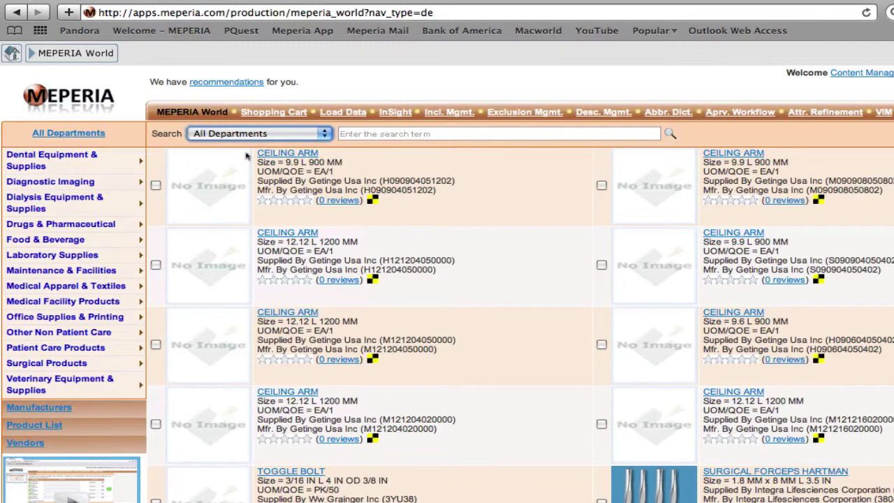
{"action": "left_click", "coordinate": [62, 409]}
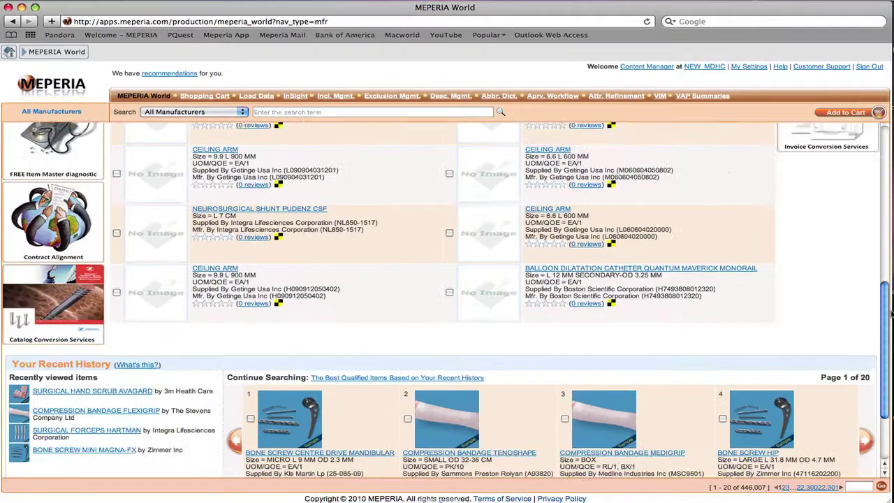
{"action": "scroll", "coordinate": [890, 314], "scroll_direction": "down", "scroll_amount": 3}
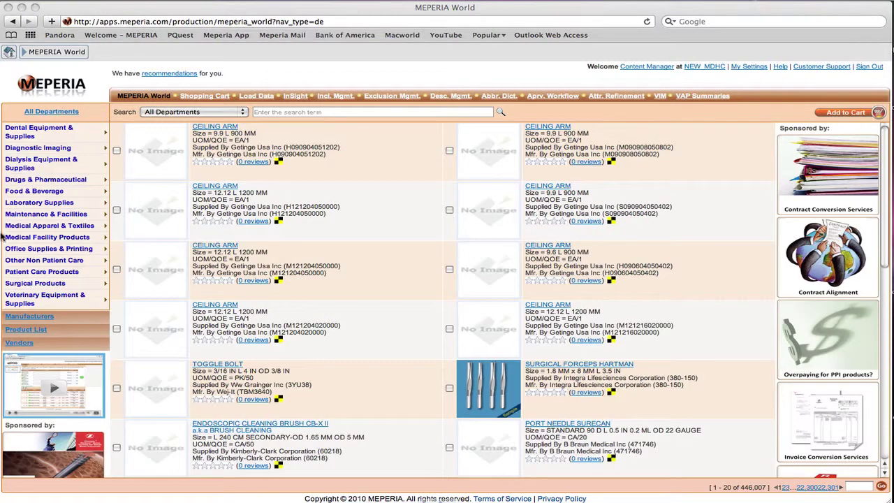
Step: Search all departments for "surgical scrub 3m"
{"action": "left_click", "coordinate": [270, 111]}
{"action": "type", "text": "surgia"}
{"action": "key", "text": "BackSpace"}
{"action": "type", "text": "cal scrub"}
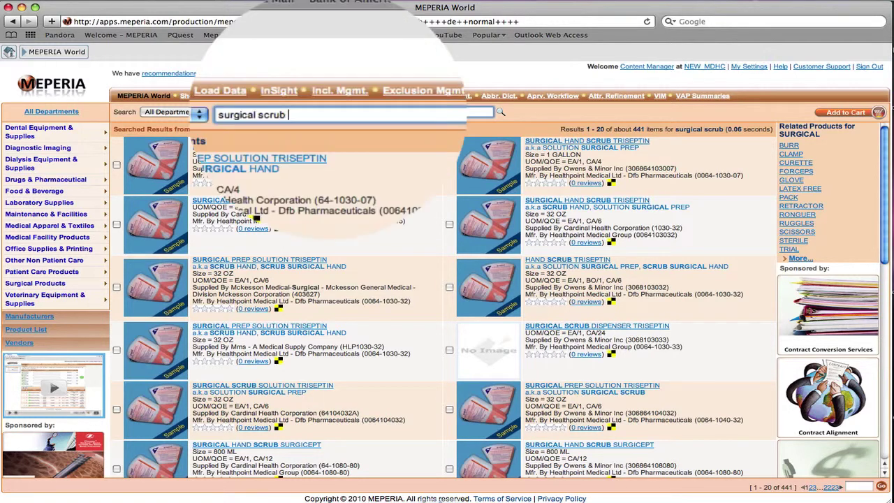
{"action": "type", "text": "3m"}
{"action": "key", "text": "Return"}
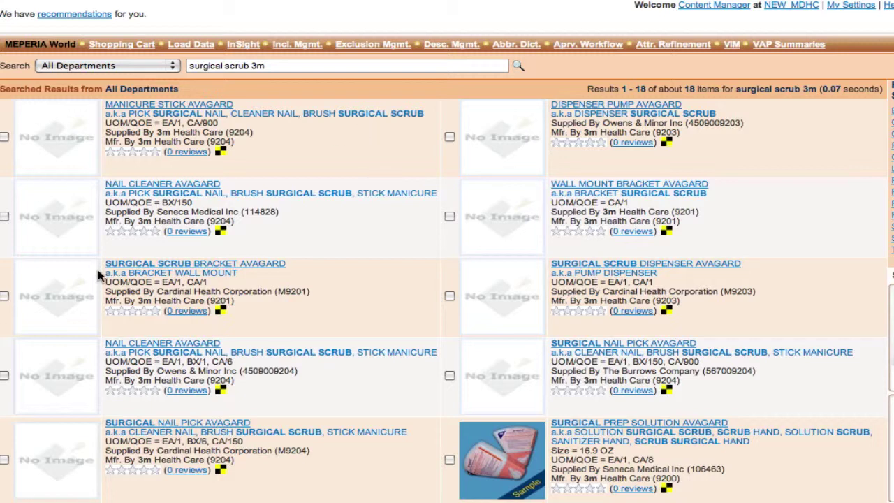
Step: Narrow the surgical scrub search by adding the manufacturer item ID 9200
{"action": "left_click", "coordinate": [288, 67]}
{"action": "type", "text": "9200"}
{"action": "key", "text": "Return"}
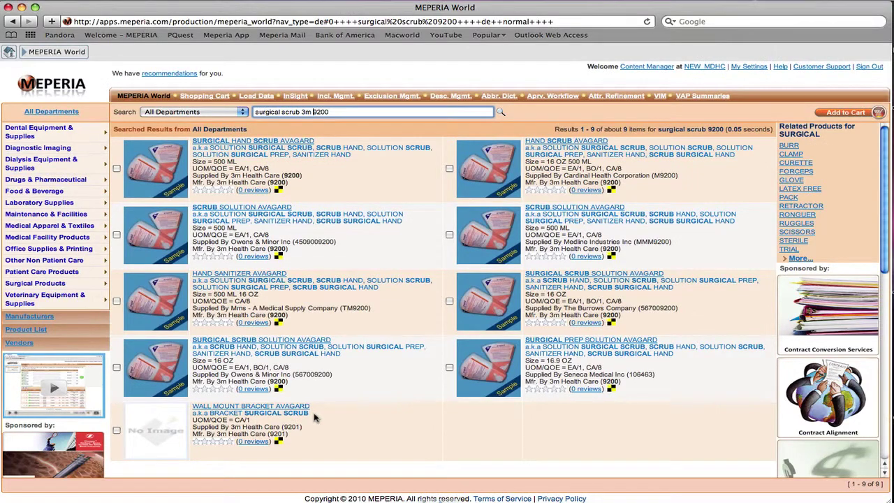
Step: View the item details of the Avagard wall mount bracket, and return to MEPERIA World
{"action": "left_click", "coordinate": [239, 407]}
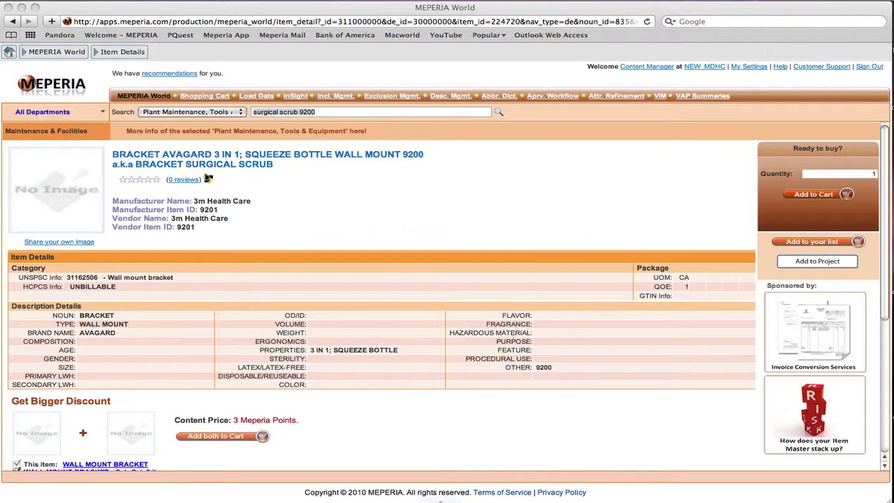
{"action": "left_click", "coordinate": [57, 55]}
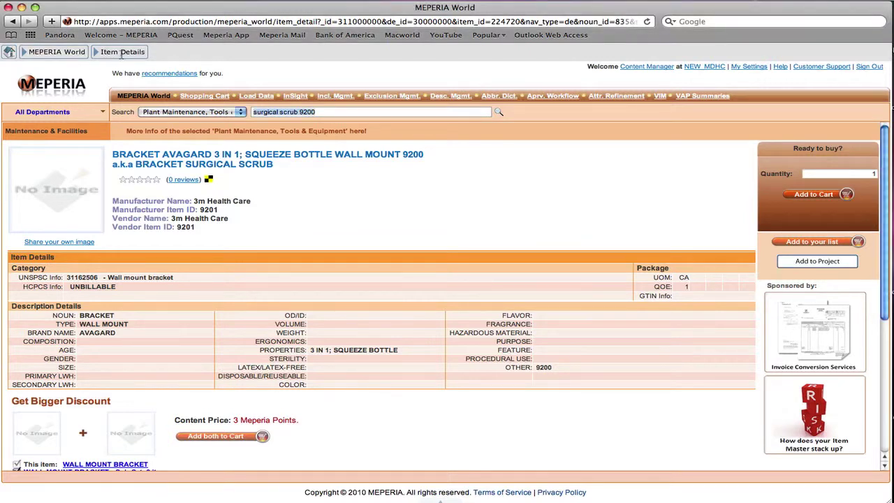
{"action": "left_click", "coordinate": [74, 55]}
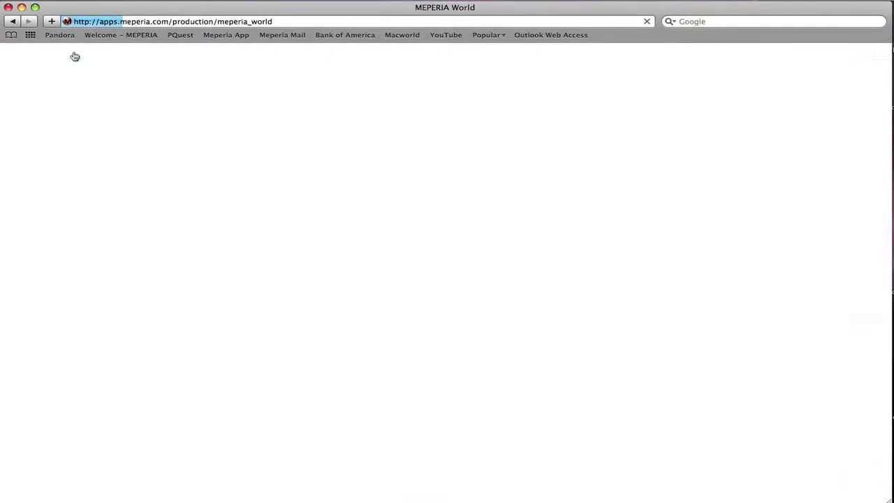
Step: Search for "surgical scrub 3m 9200" and view the customer reviews and rating page of the 3m-supplied Surgical Hand Scrub Avagard
{"action": "type", "text": "3m 9200"}
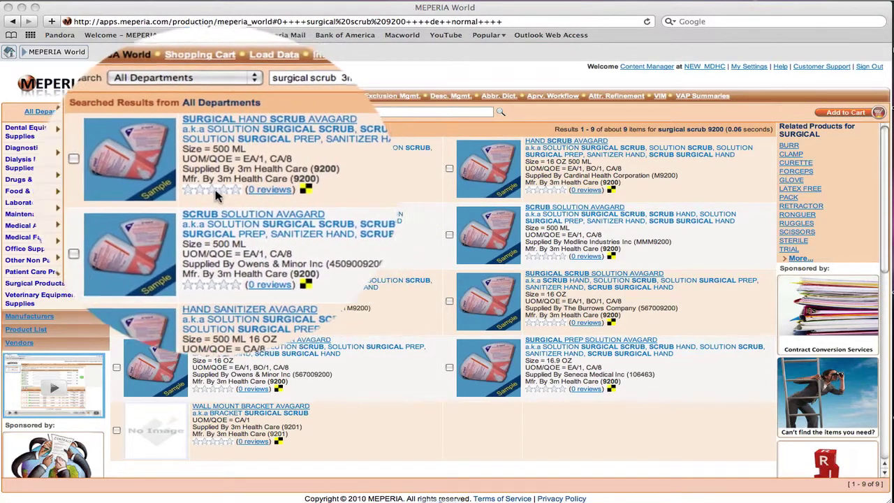
{"action": "key", "text": "super+Tab"}
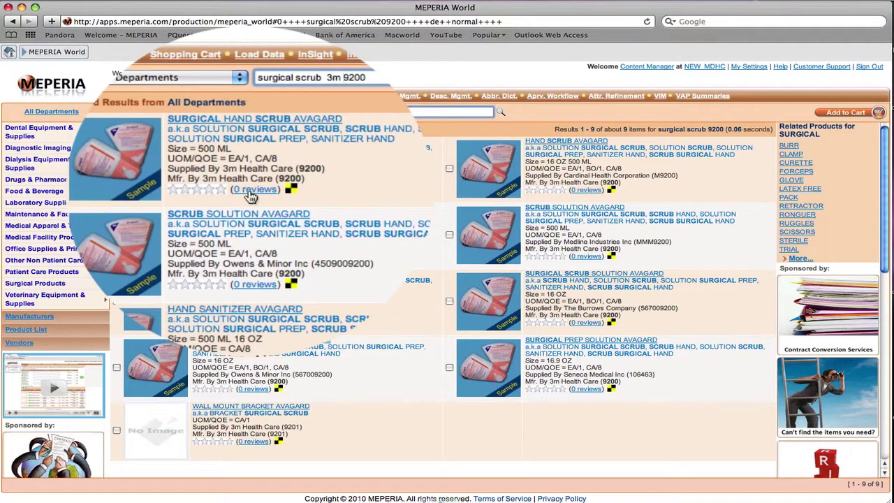
{"action": "mouse_move", "coordinate": [218, 196]}
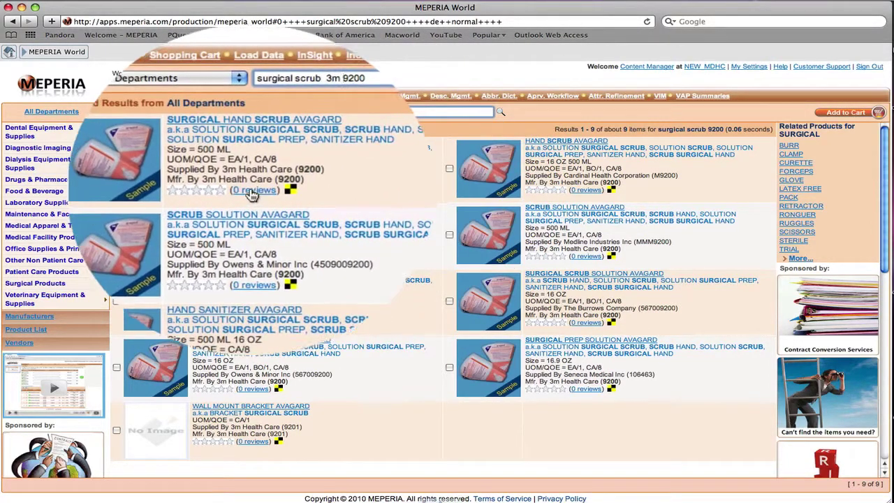
{"action": "left_click", "coordinate": [251, 191]}
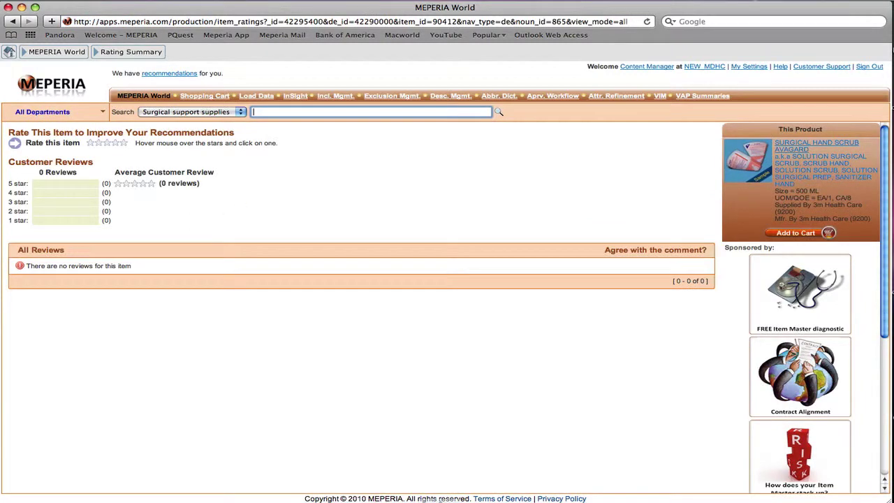
{"action": "left_click", "coordinate": [106, 143]}
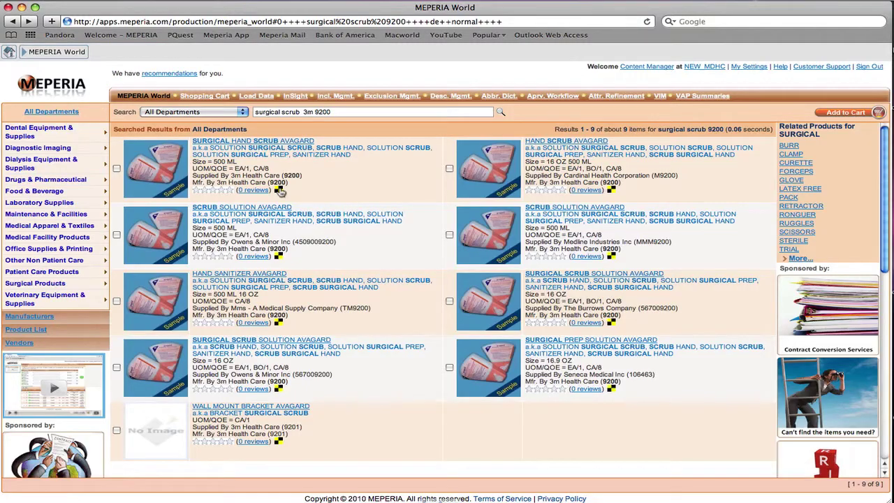
Step: View the full list of related products for SURGICAL, and return to the search results
{"action": "left_click", "coordinate": [278, 189]}
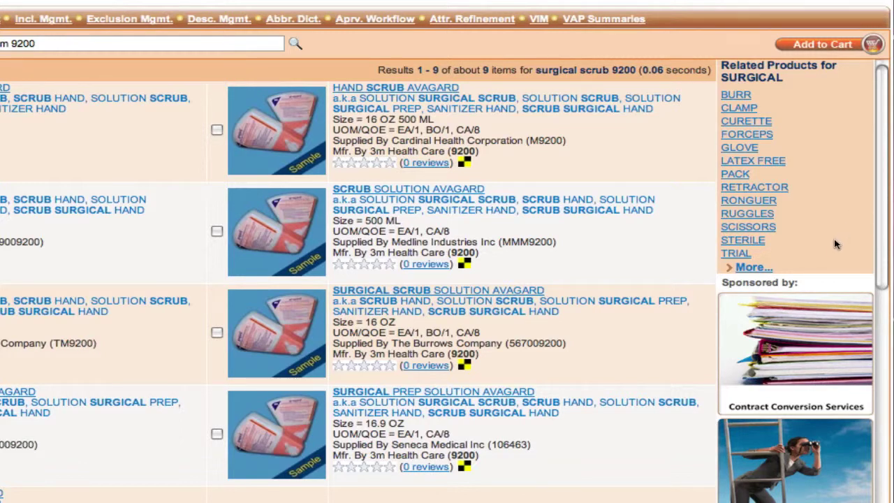
{"action": "left_click", "coordinate": [746, 271]}
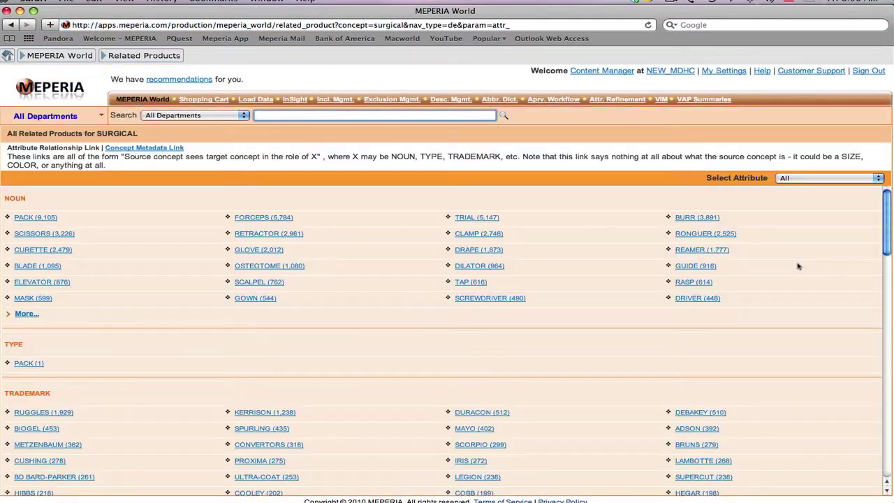
{"action": "left_click", "coordinate": [12, 26]}
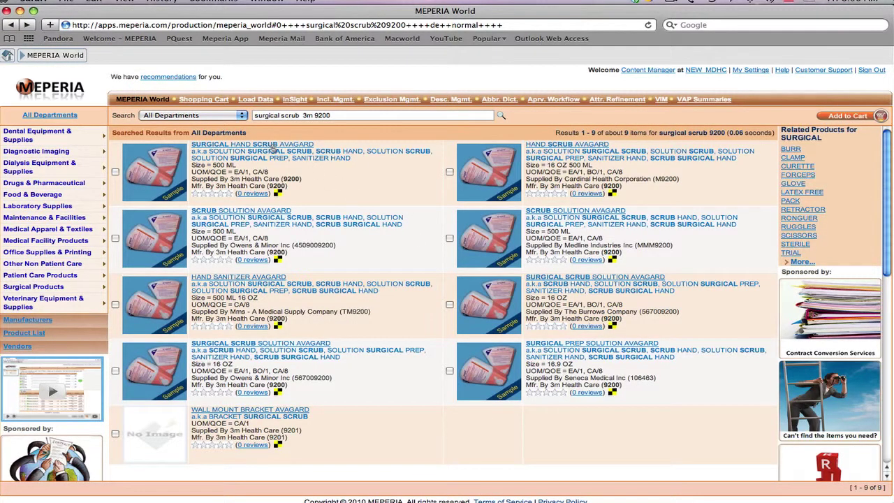
Step: Examine the description details and related items of the 500 ML Surgical Hand Scrub Avagard, and return to the search results
{"action": "left_click", "coordinate": [272, 148]}
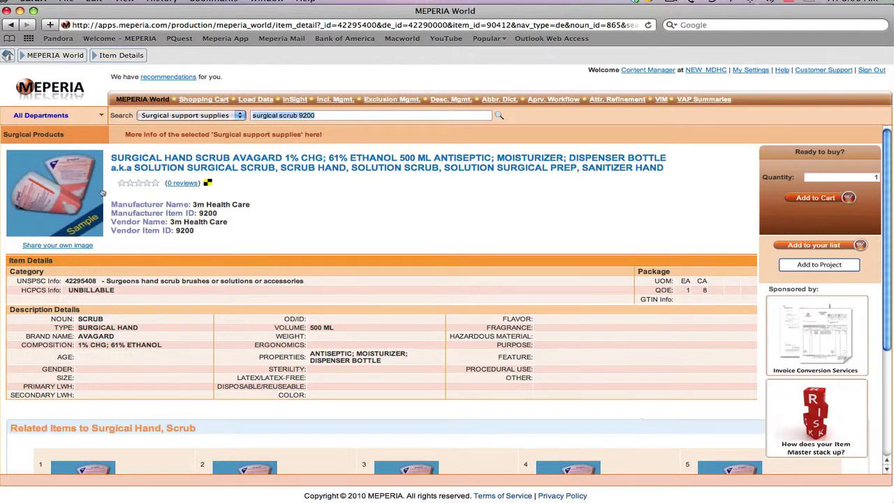
{"action": "mouse_move", "coordinate": [127, 185]}
{"action": "left_click_drag", "start_coordinate": [886, 178], "coordinate": [888, 223]}
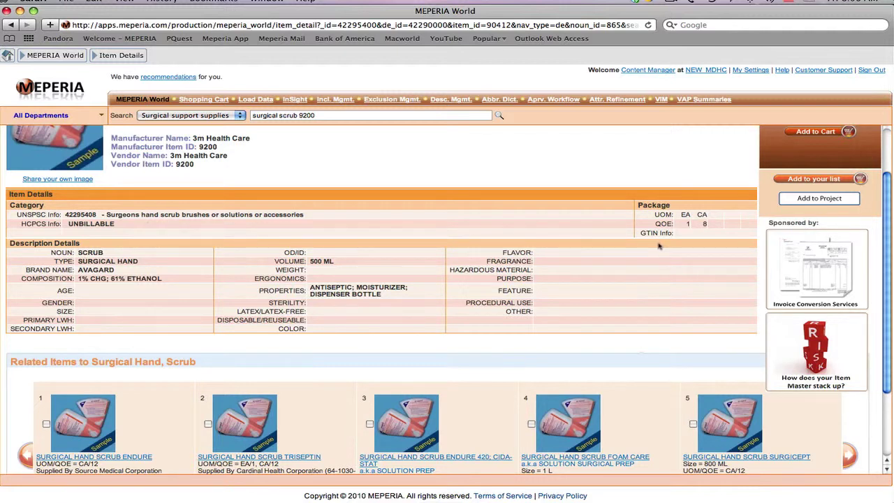
{"action": "left_click_drag", "start_coordinate": [888, 263], "coordinate": [890, 328]}
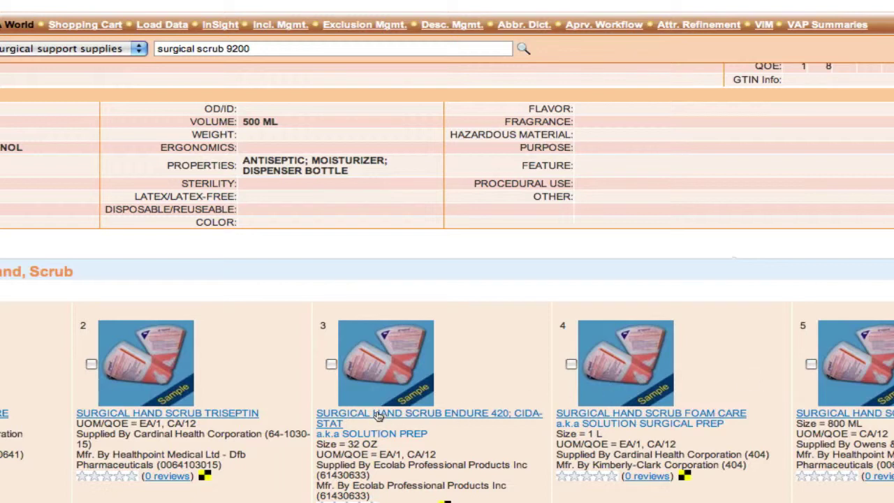
{"action": "left_click", "coordinate": [333, 364]}
{"action": "left_click", "coordinate": [331, 364]}
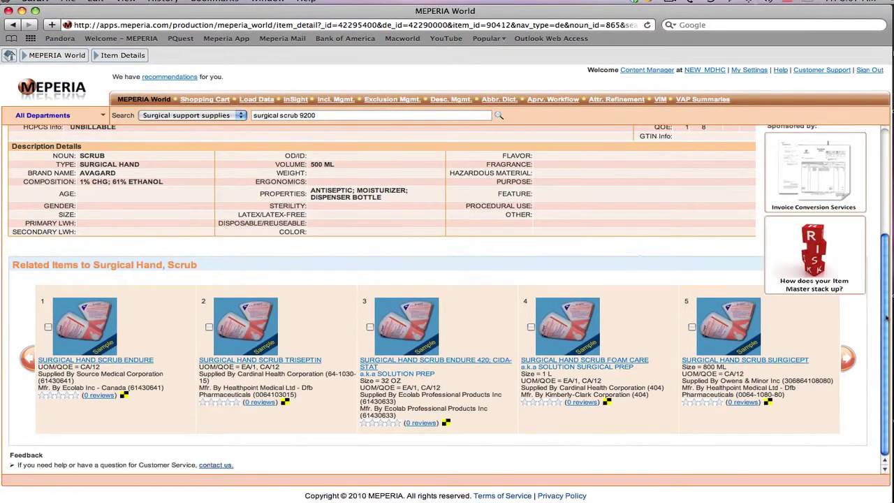
{"action": "left_click_drag", "start_coordinate": [885, 317], "coordinate": [886, 178]}
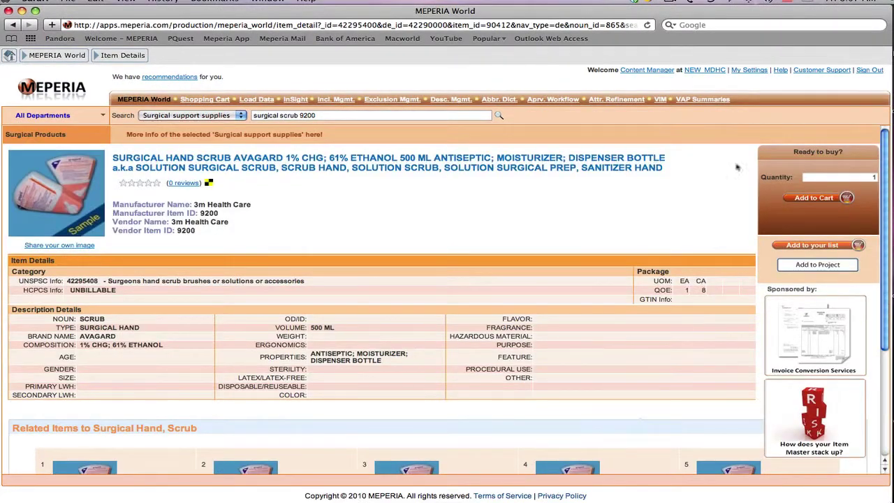
{"action": "left_click", "coordinate": [13, 24]}
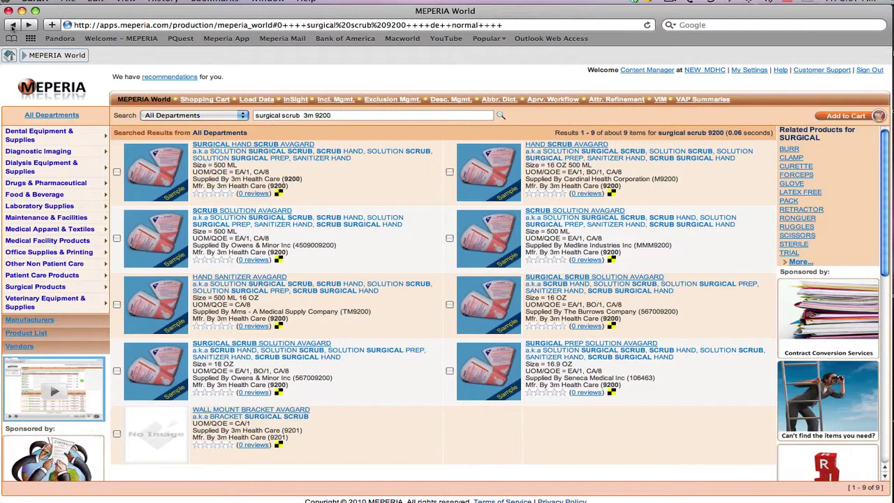
Step: Add the Hand Scrub Avagard supplied by Cardinal Health Corporation to the shopping cart
{"action": "left_click", "coordinate": [450, 171]}
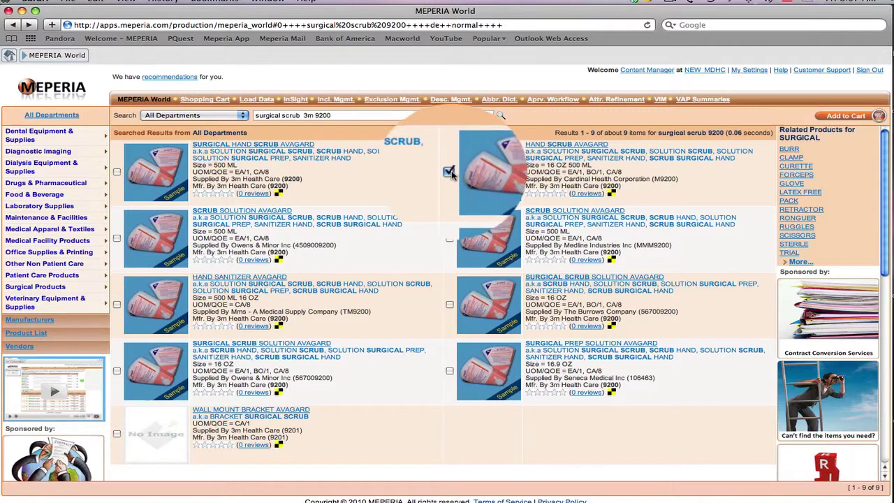
{"action": "left_click", "coordinate": [846, 116]}
{"action": "left_click", "coordinate": [445, 287]}
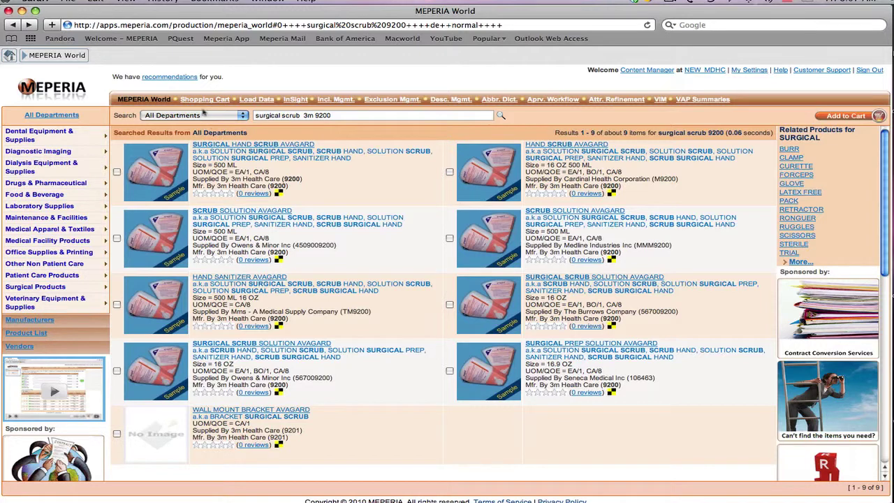
Step: Select the Avagard scrub item in the shopping cart and add the selected item to VIM for facility FAC6
{"action": "left_click", "coordinate": [205, 100]}
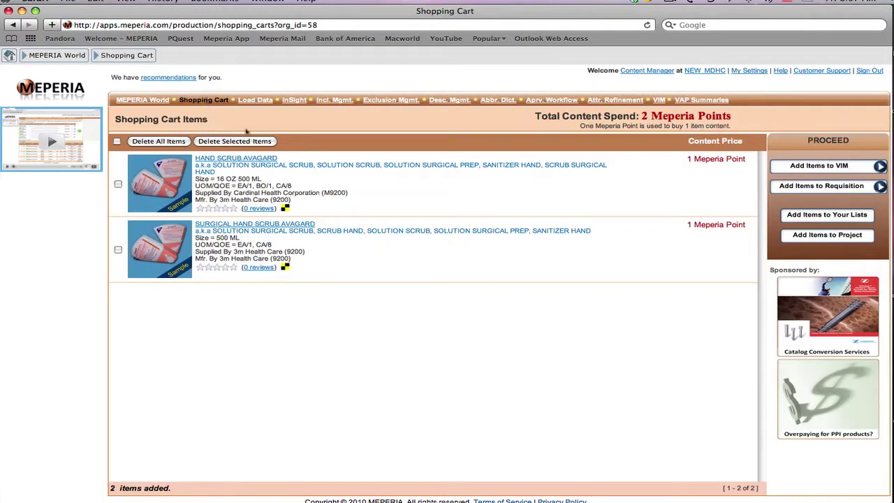
{"action": "left_click", "coordinate": [118, 184]}
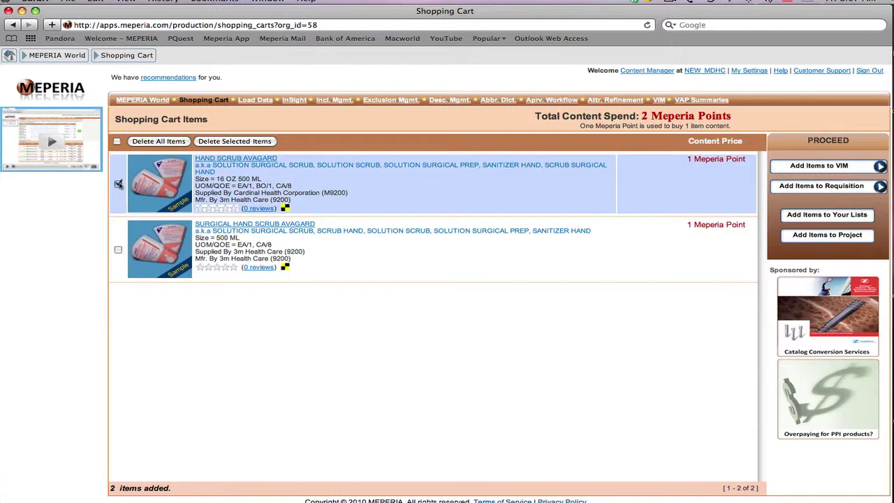
{"action": "left_click", "coordinate": [831, 168]}
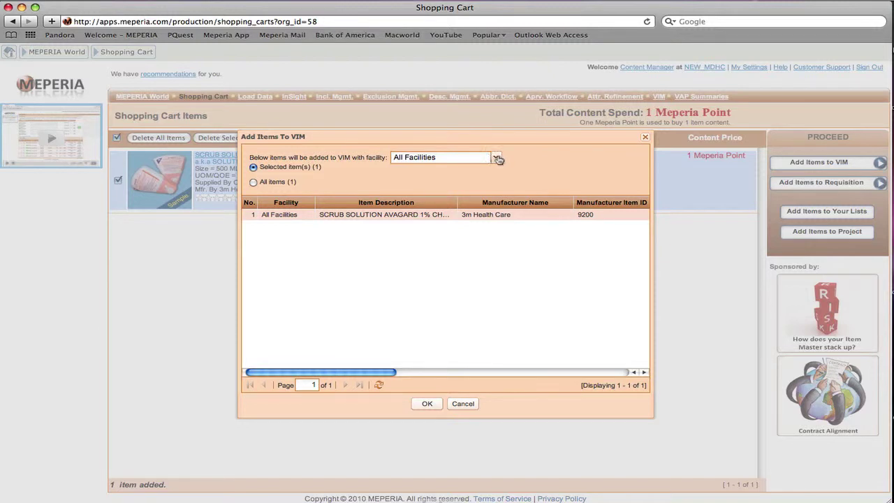
{"action": "left_click", "coordinate": [496, 158]}
{"action": "left_click", "coordinate": [409, 256]}
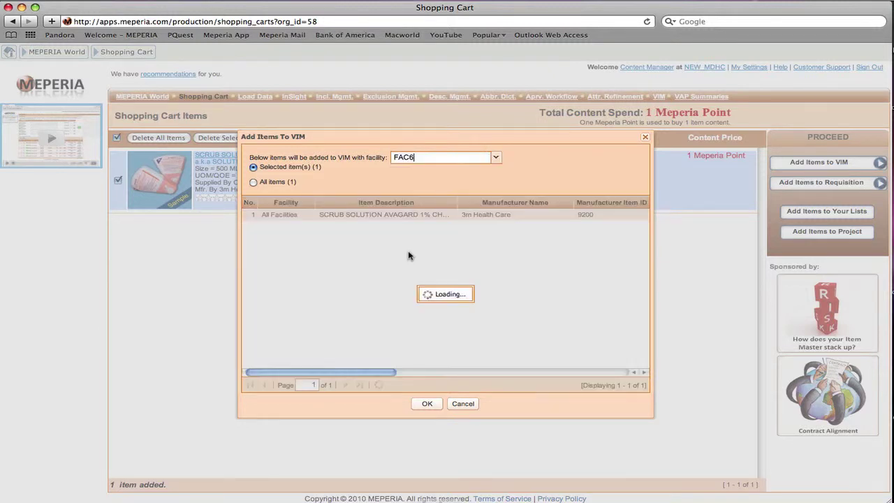
{"action": "left_click", "coordinate": [422, 405]}
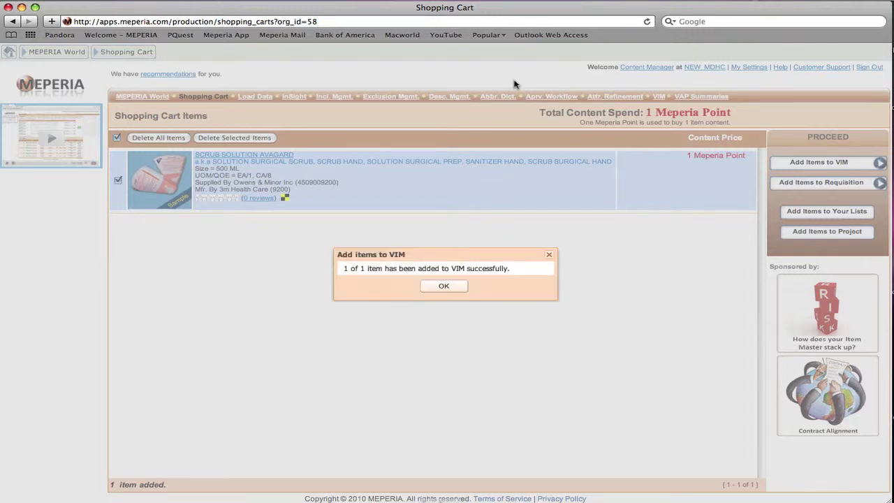
{"action": "left_click", "coordinate": [451, 287]}
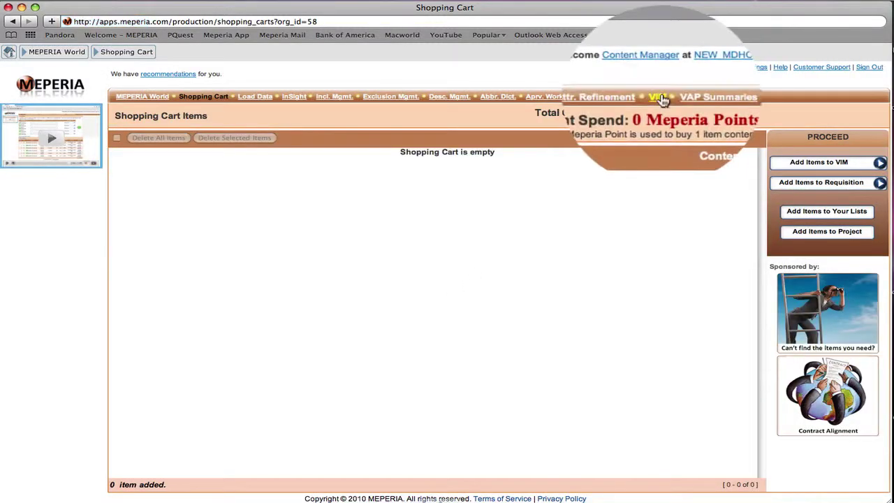
Step: Show the VIM items for facility FAC6 and search them for "surgical scrub"
{"action": "left_click", "coordinate": [658, 97]}
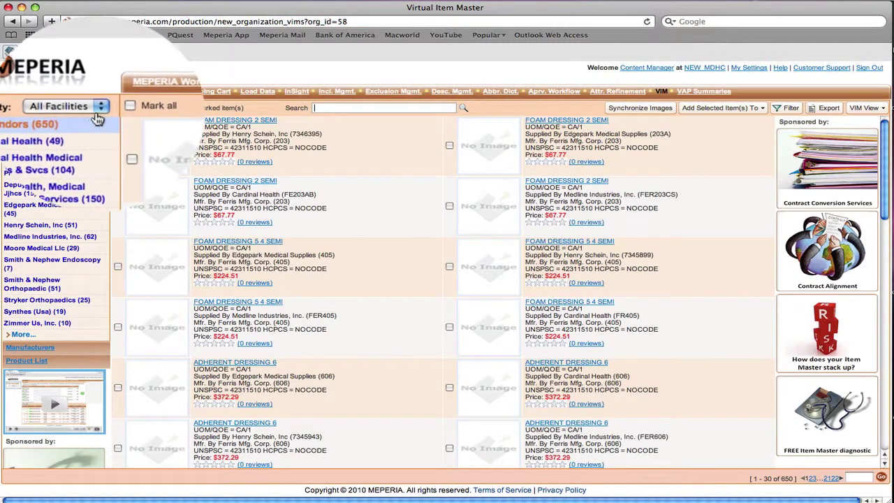
{"action": "left_click", "coordinate": [94, 110]}
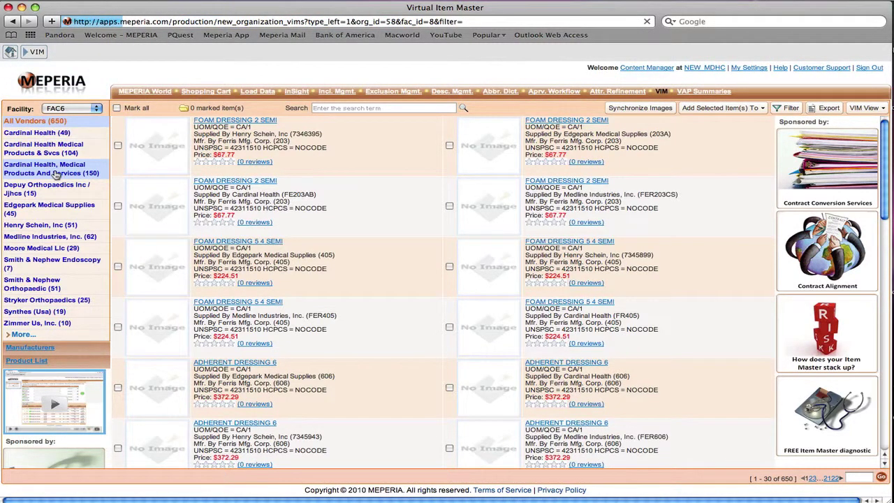
{"action": "left_click", "coordinate": [376, 107]}
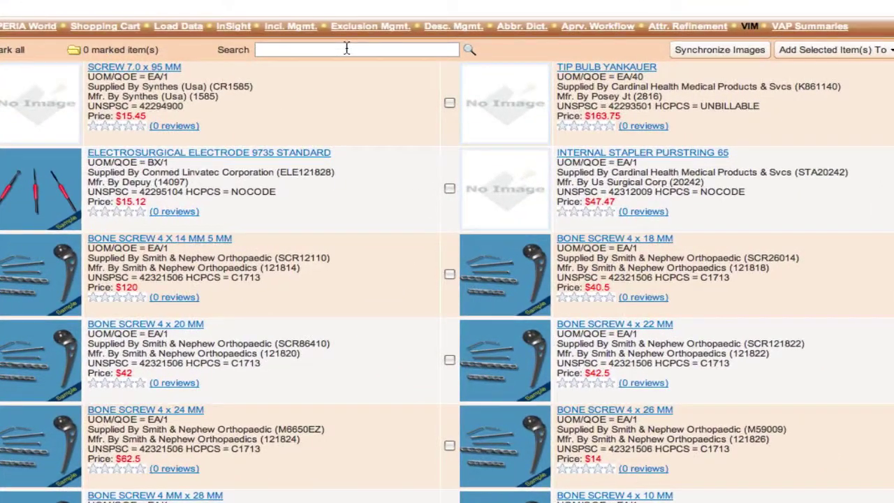
{"action": "type", "text": "surgical scrub"}
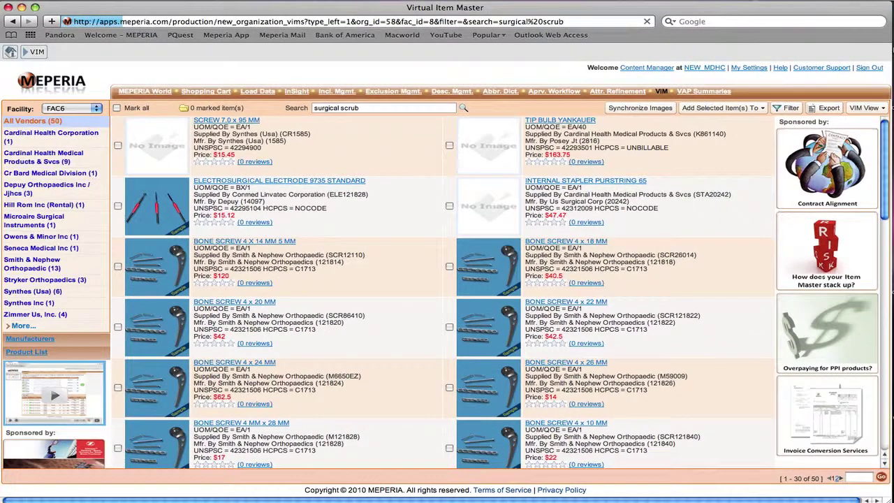
{"action": "key", "text": "Return"}
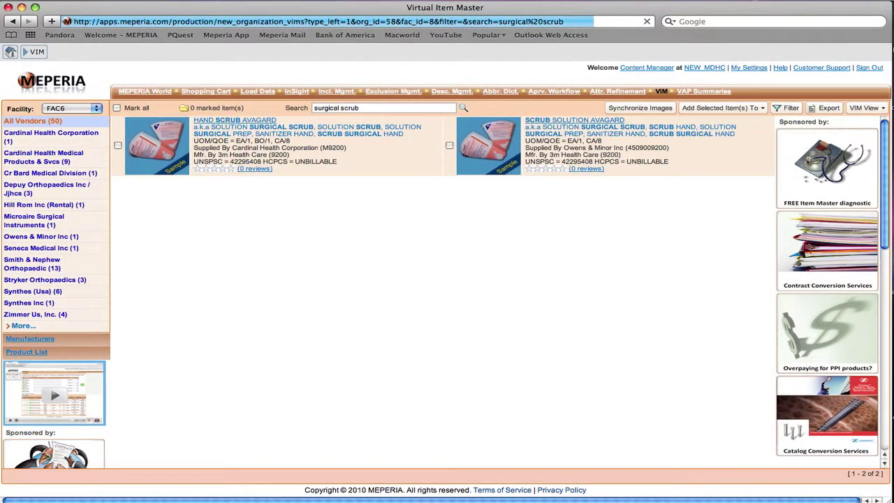